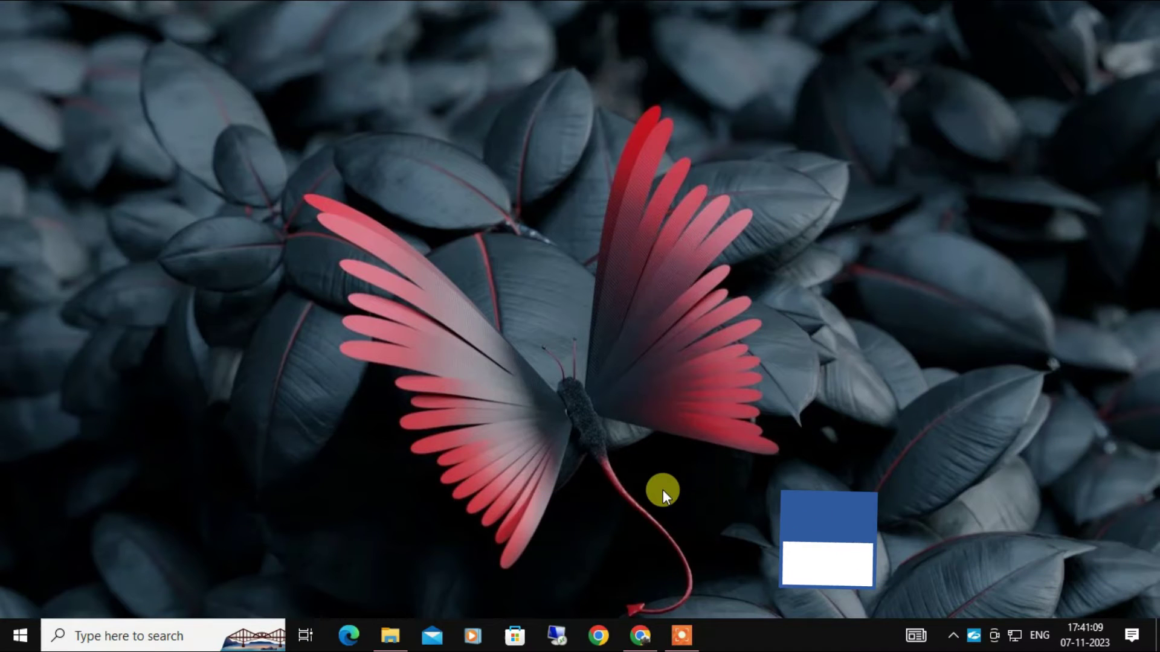
- Launch Task Manager from the taskbar menu and maximize it
right_click(732, 639)
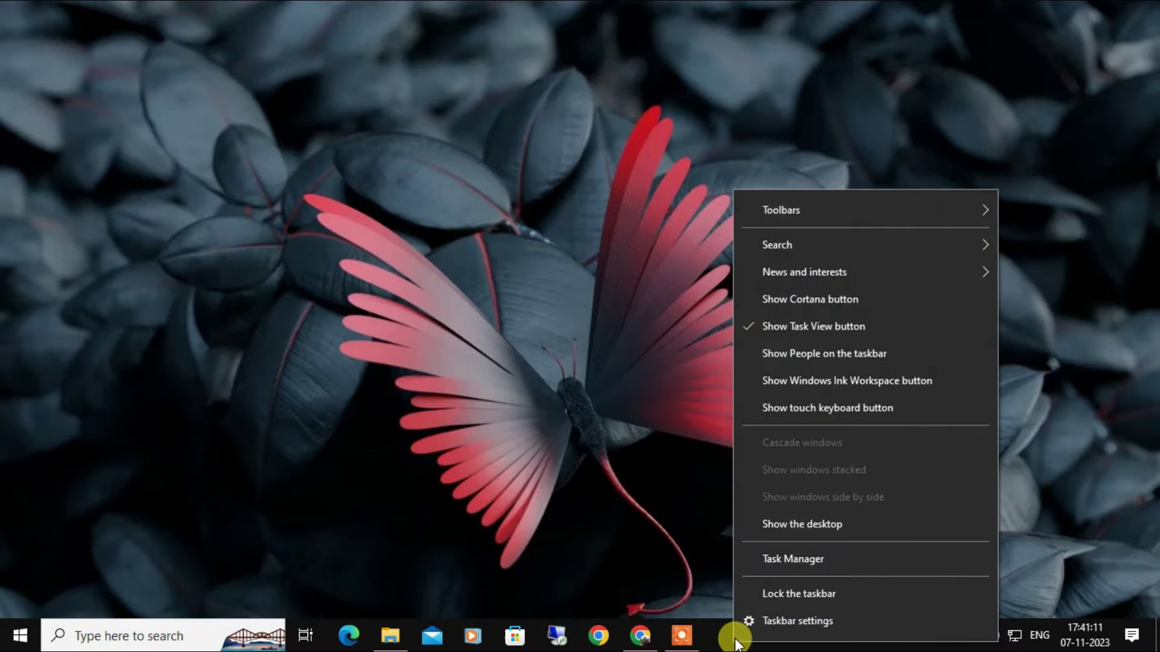
left_click(783, 560)
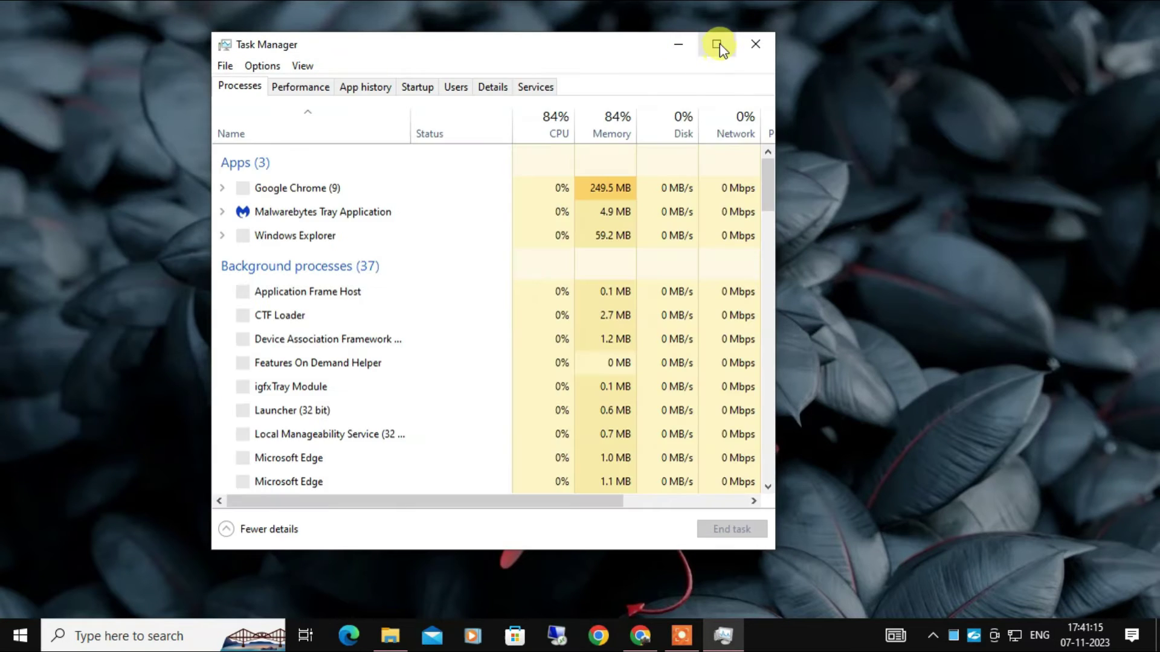
left_click(716, 43)
- Restart the Windows Explorer process, dismiss the tray flyout, and close Task Manager
left_click(119, 302)
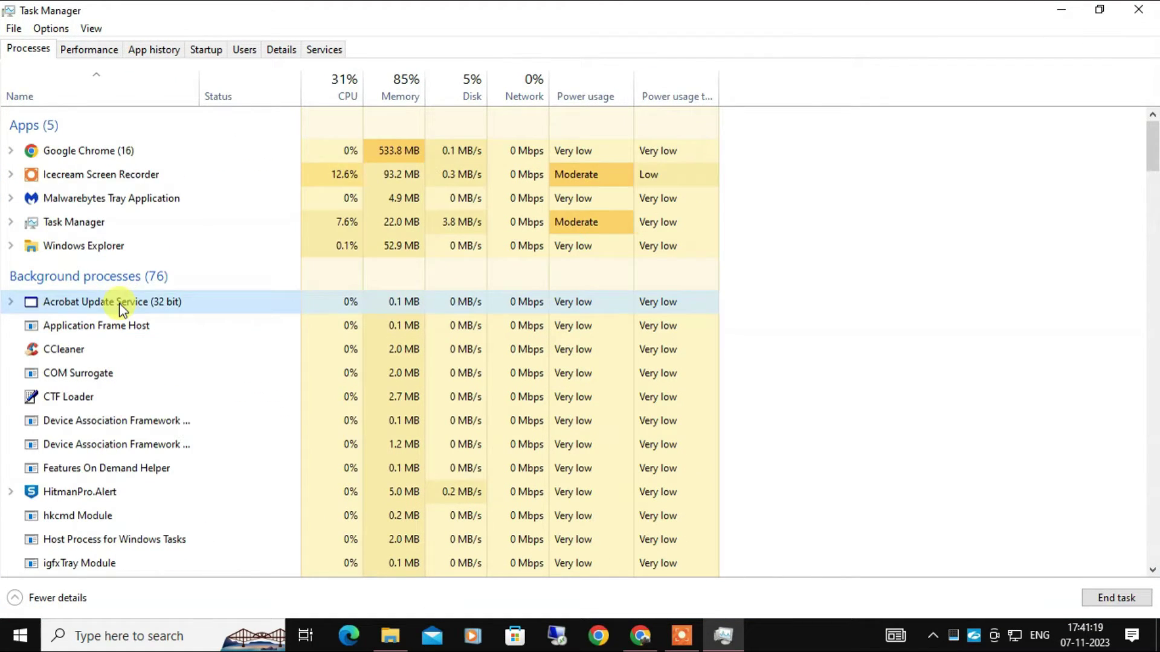
scroll(121, 308, "down", 15)
key("w")
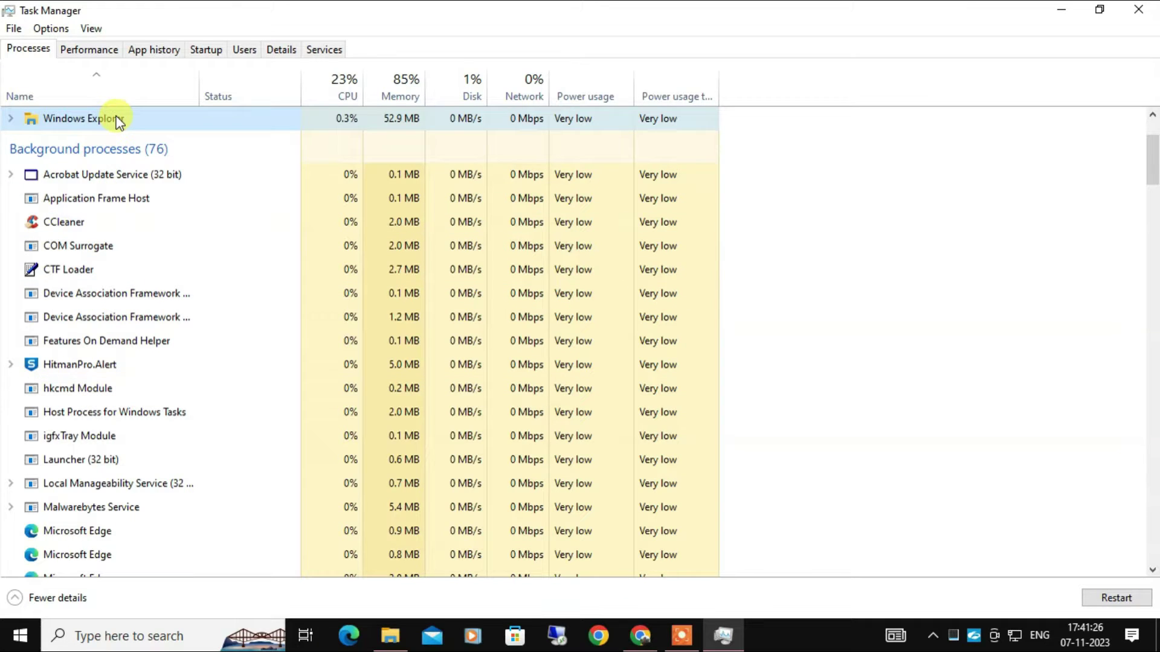
left_click(1110, 598)
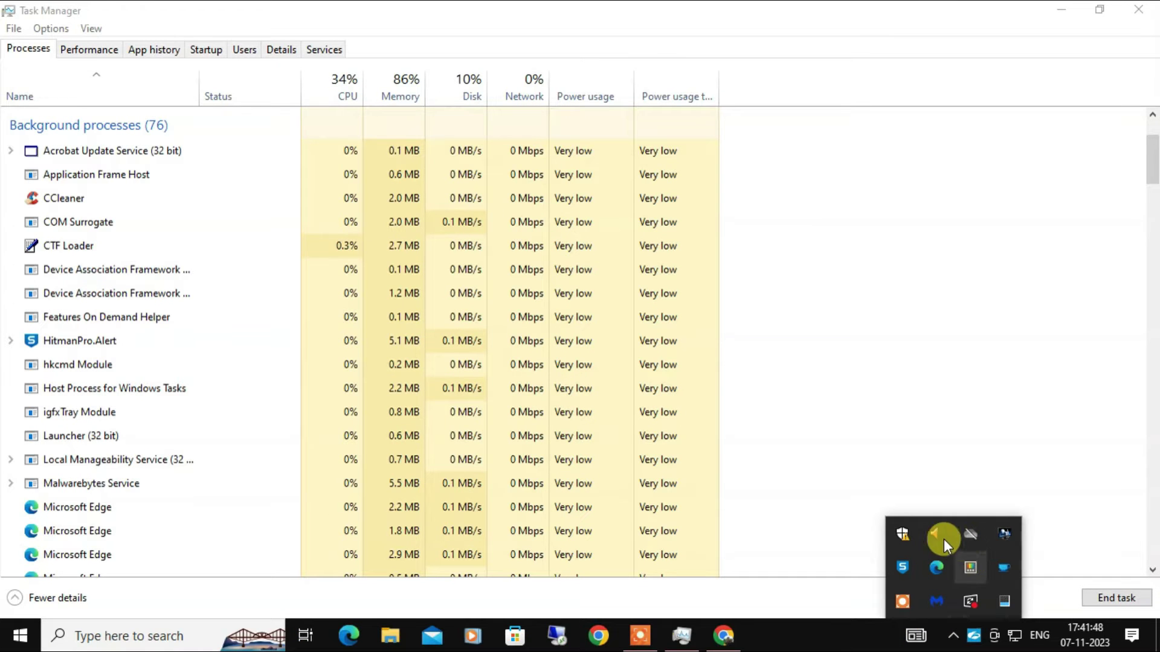
left_click(876, 458)
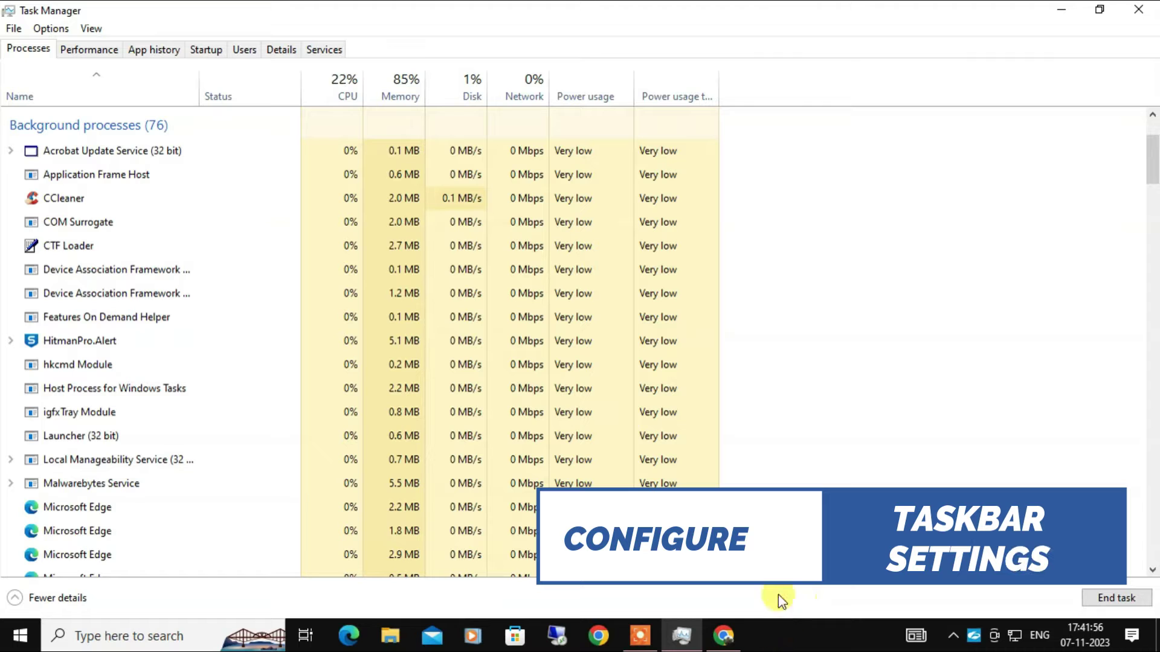
left_click(1136, 16)
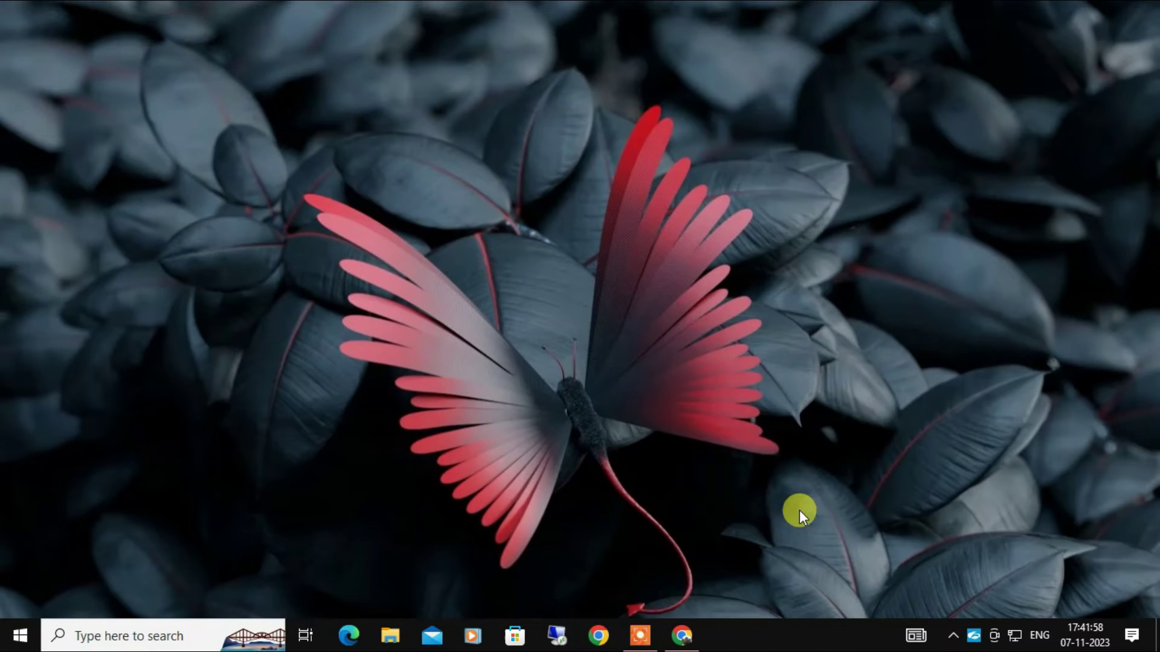
- Go to the Taskbar settings page and scroll down to its Notification area links
right_click(736, 642)
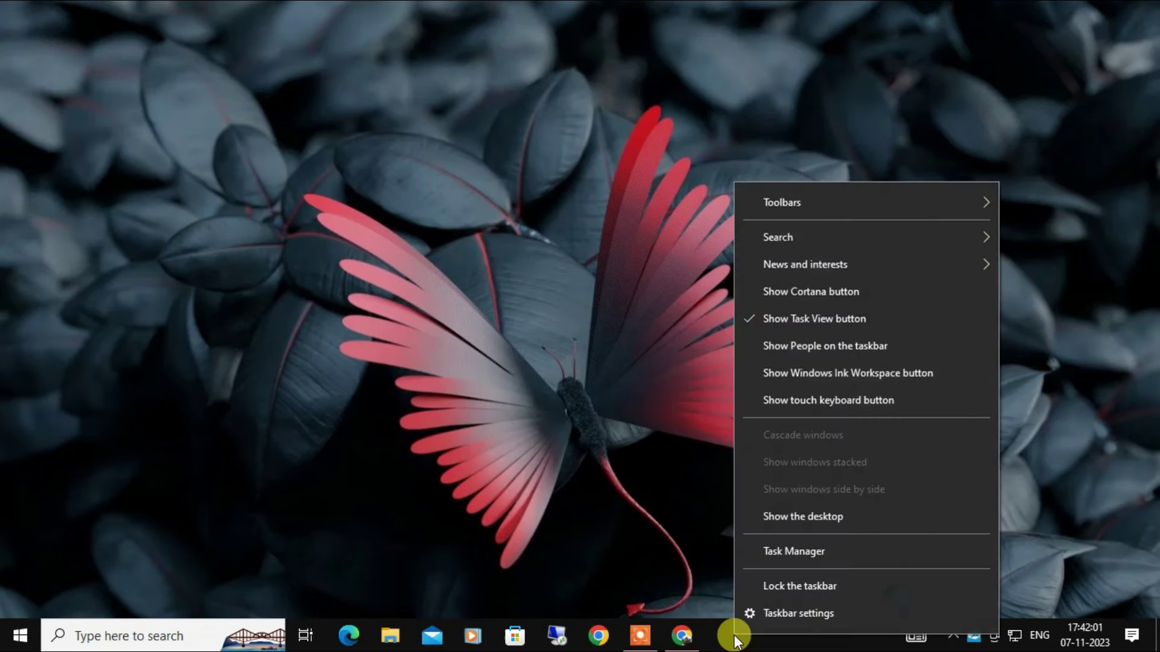
left_click(781, 612)
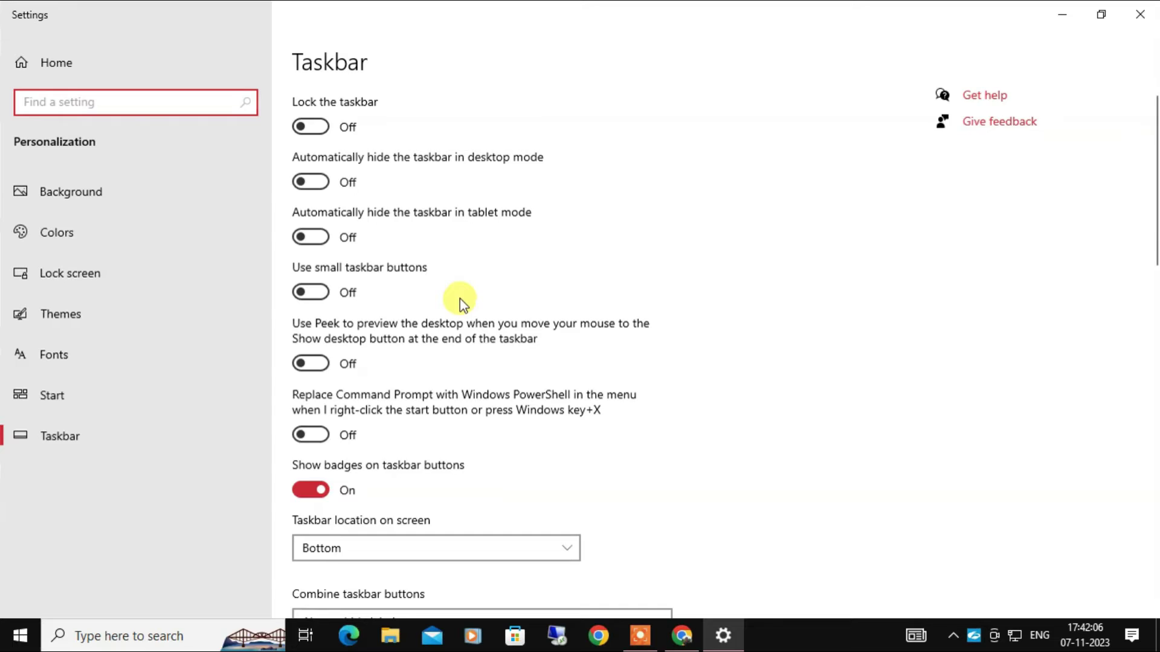
scroll(459, 298, "down", 5)
scroll(459, 299, "down", 3)
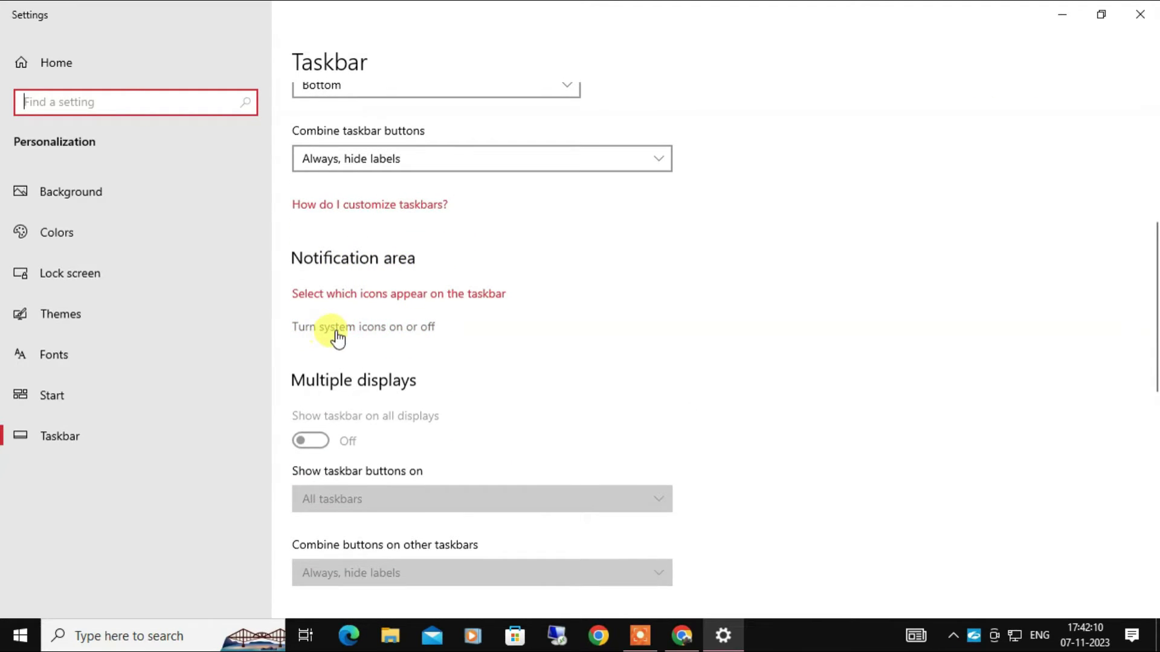
- Under Turn system icons on or off, cycle Volume off and back on
left_click(388, 332)
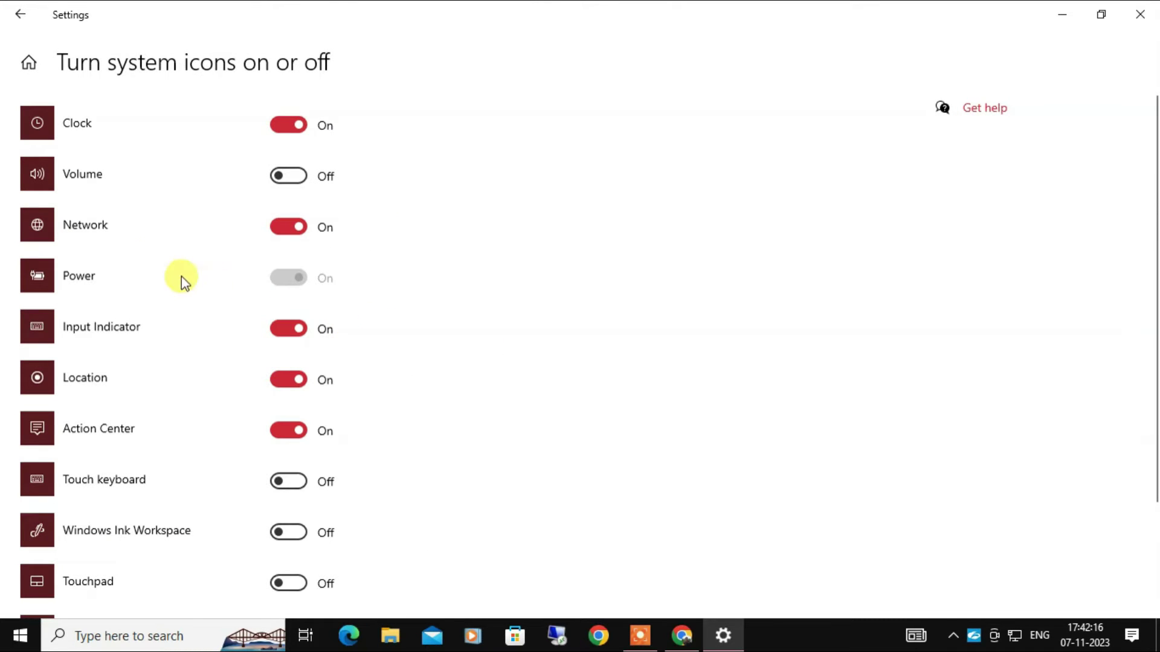
left_click(297, 179)
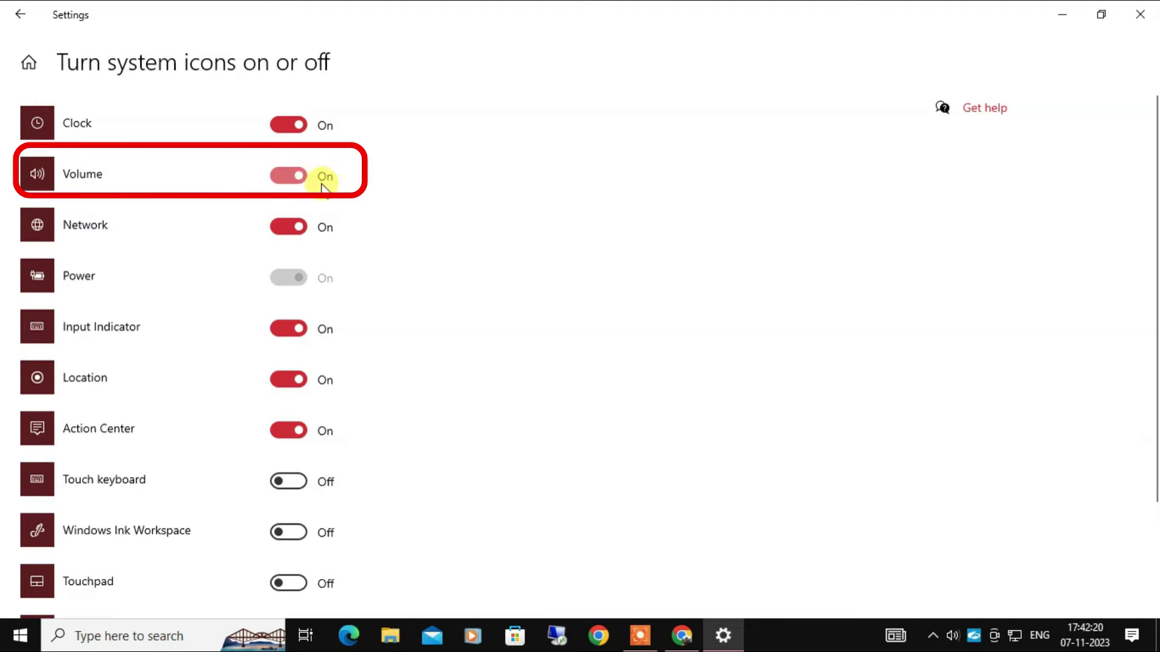
left_click(280, 177)
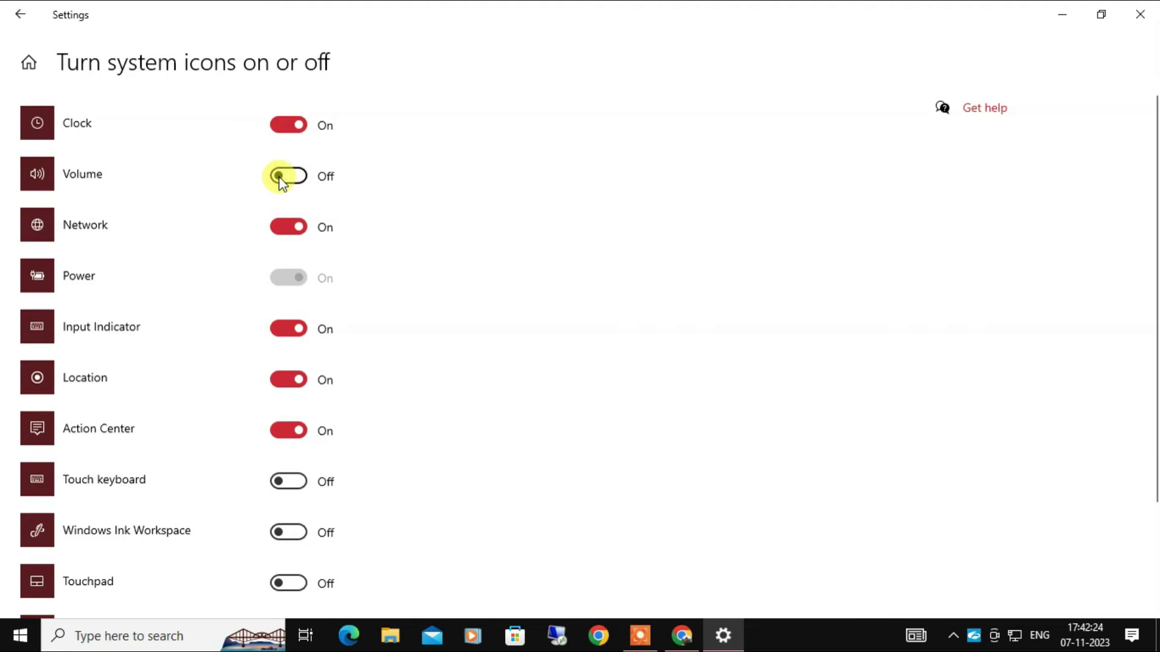
left_click(301, 176)
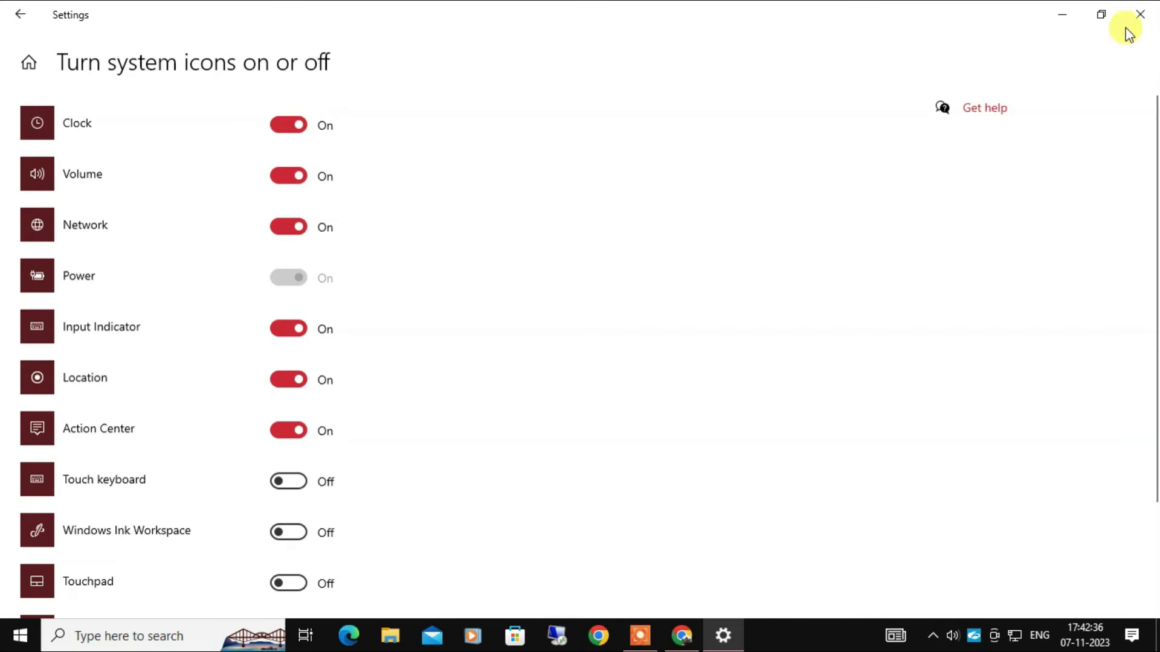
- Close the Settings window to return to the desktop
left_click(1140, 14)
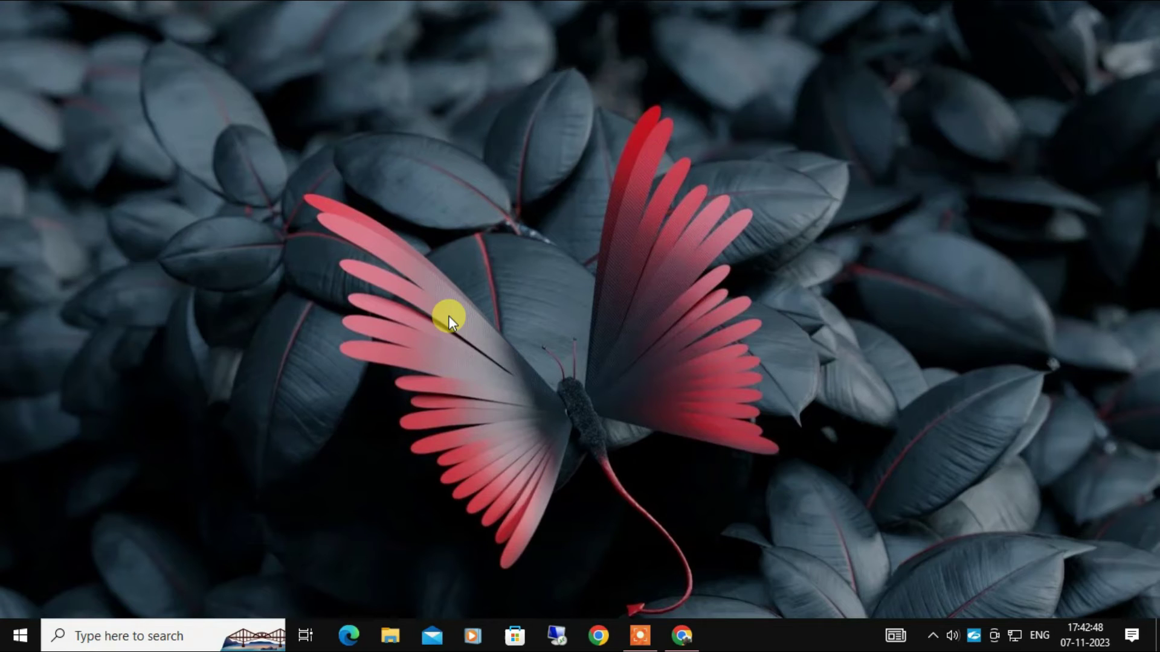
- Run gpedit.msc from the Win+R dialog to launch the Group Policy Editor
key("super+r")
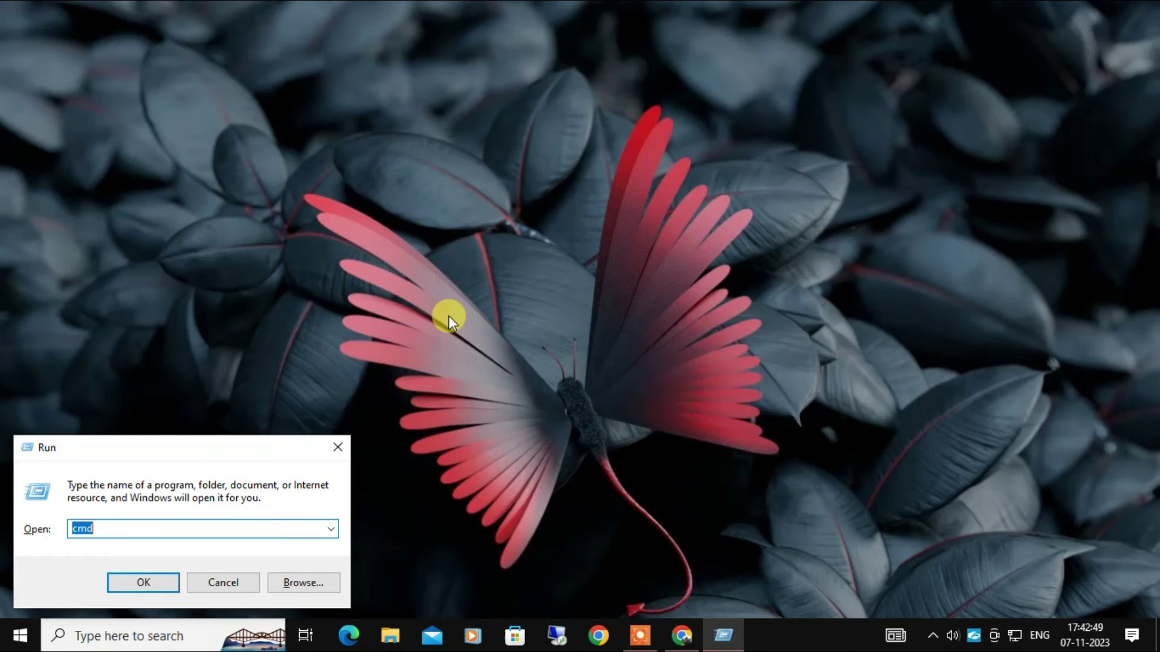
type("GPEDIT")
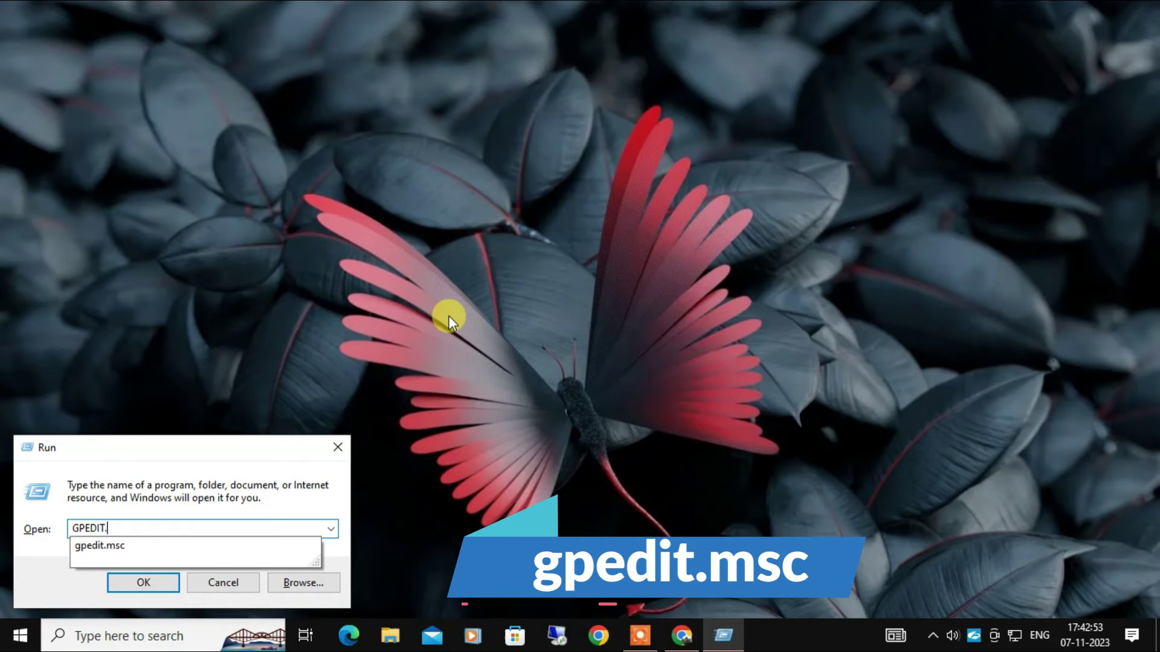
type(".MSC")
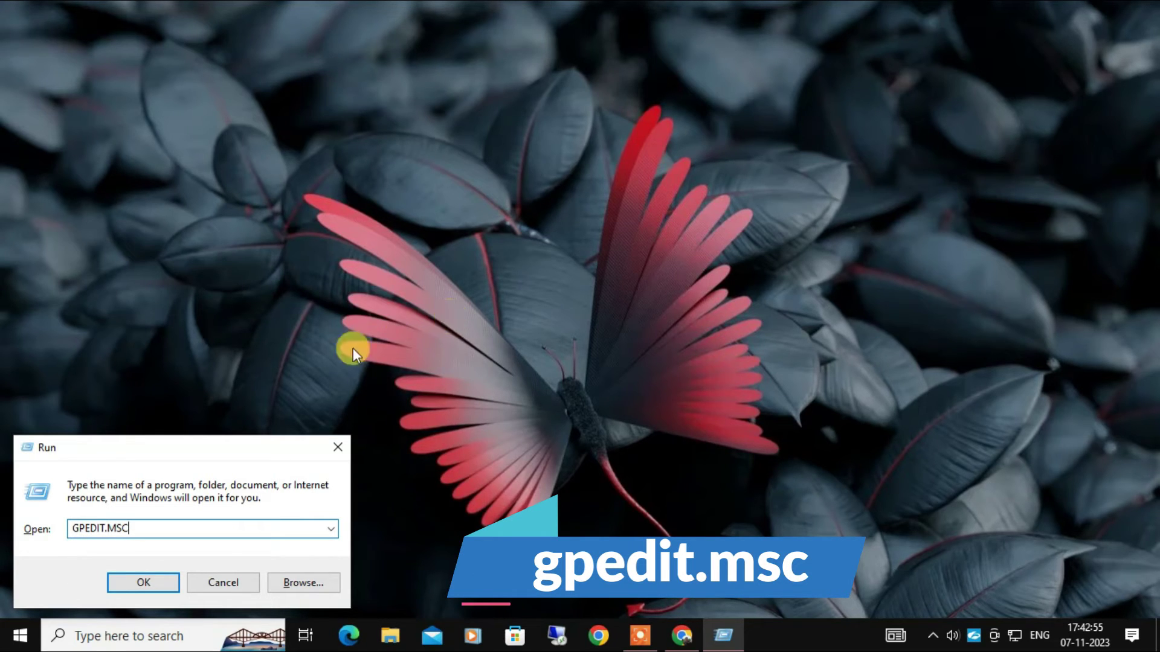
left_click(134, 584)
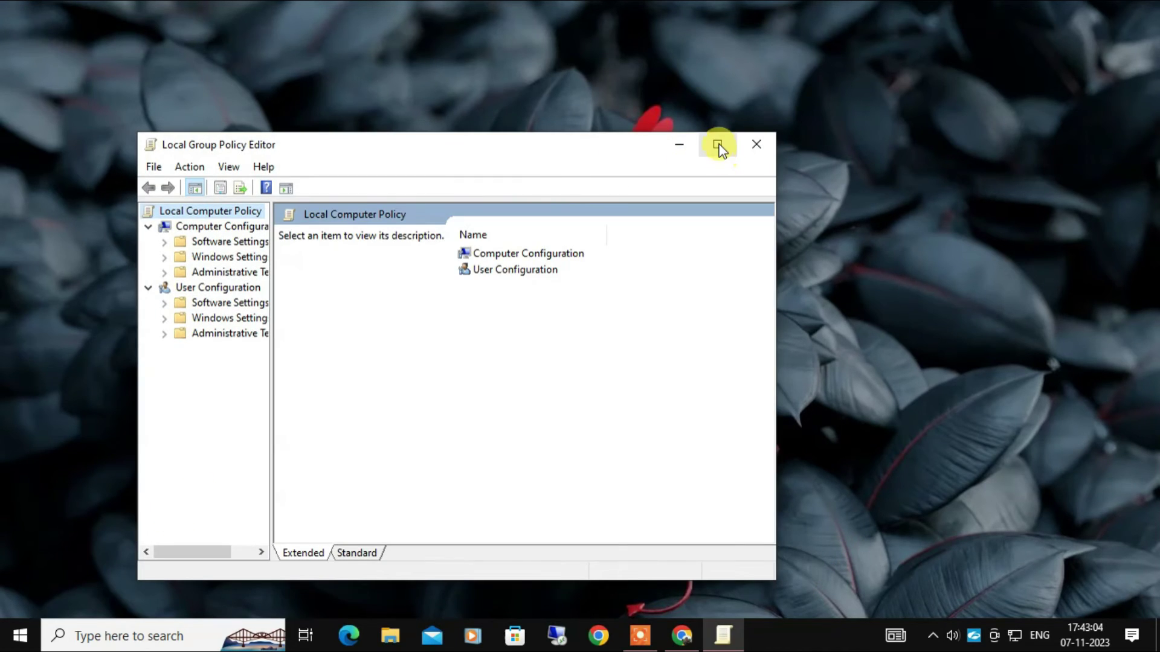
- Under User Configuration > Administrative Templates > Start Menu and Taskbar, select Remove the volume control icon
left_click(717, 143)
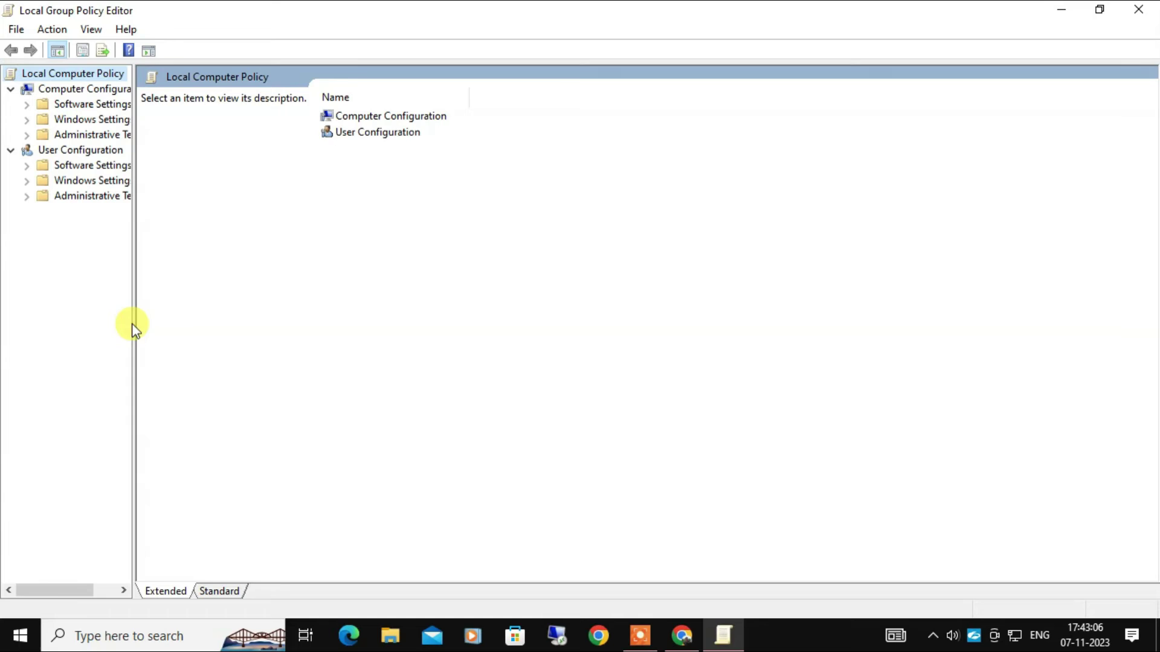
left_click_drag(134, 326, 221, 326)
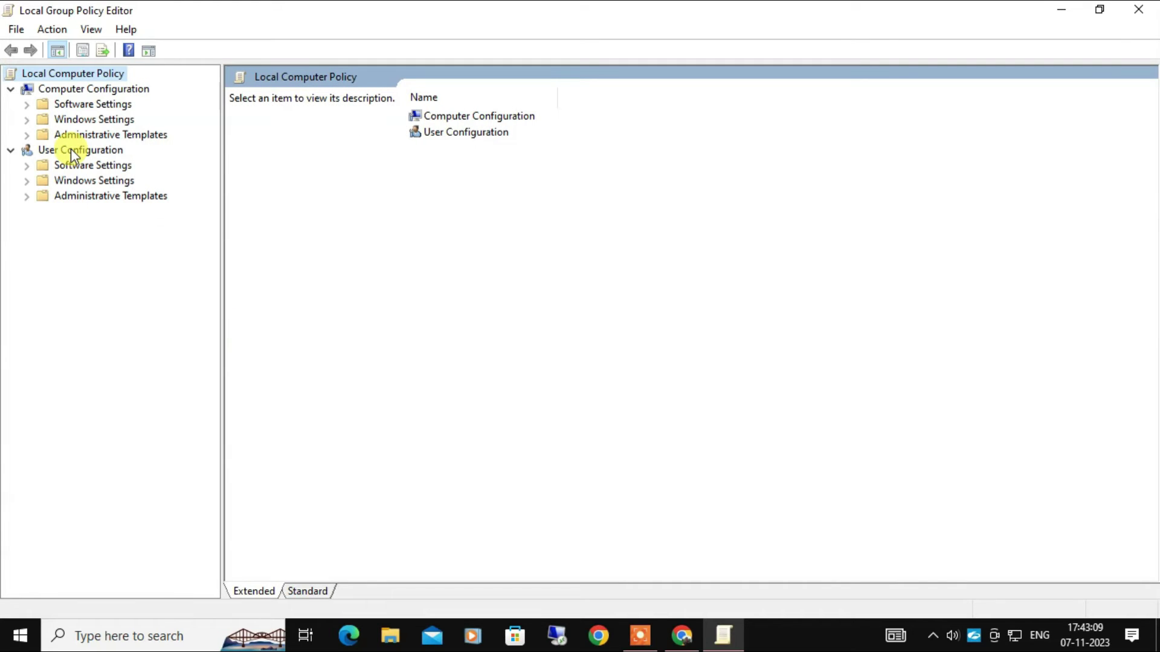
left_click(26, 197)
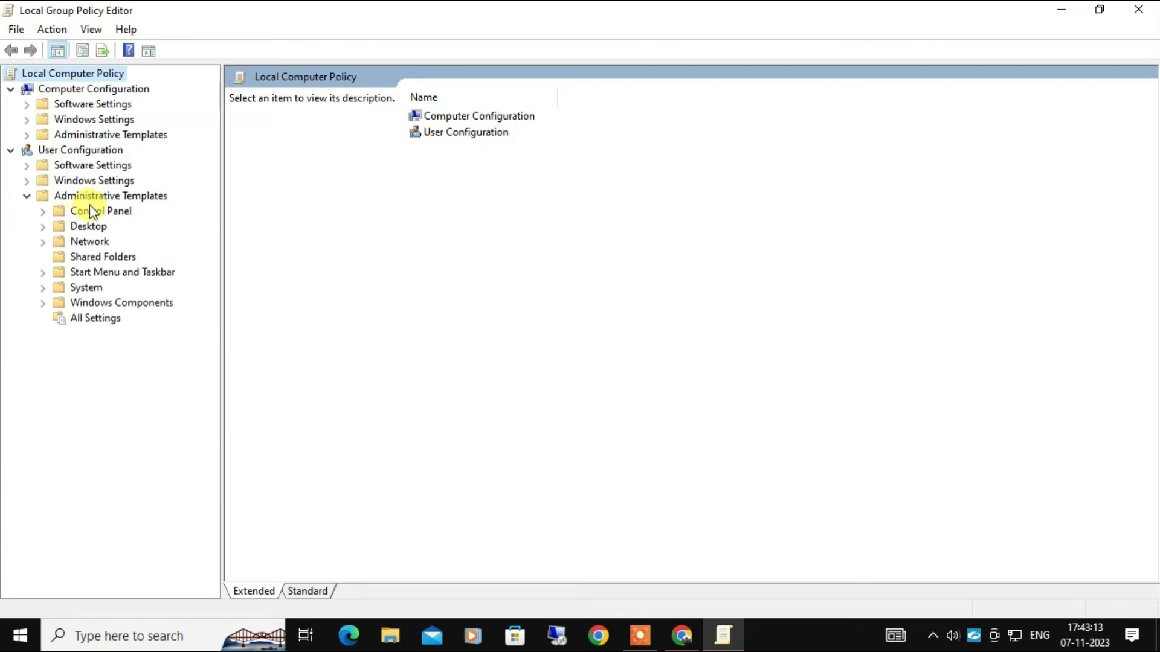
left_click(101, 274)
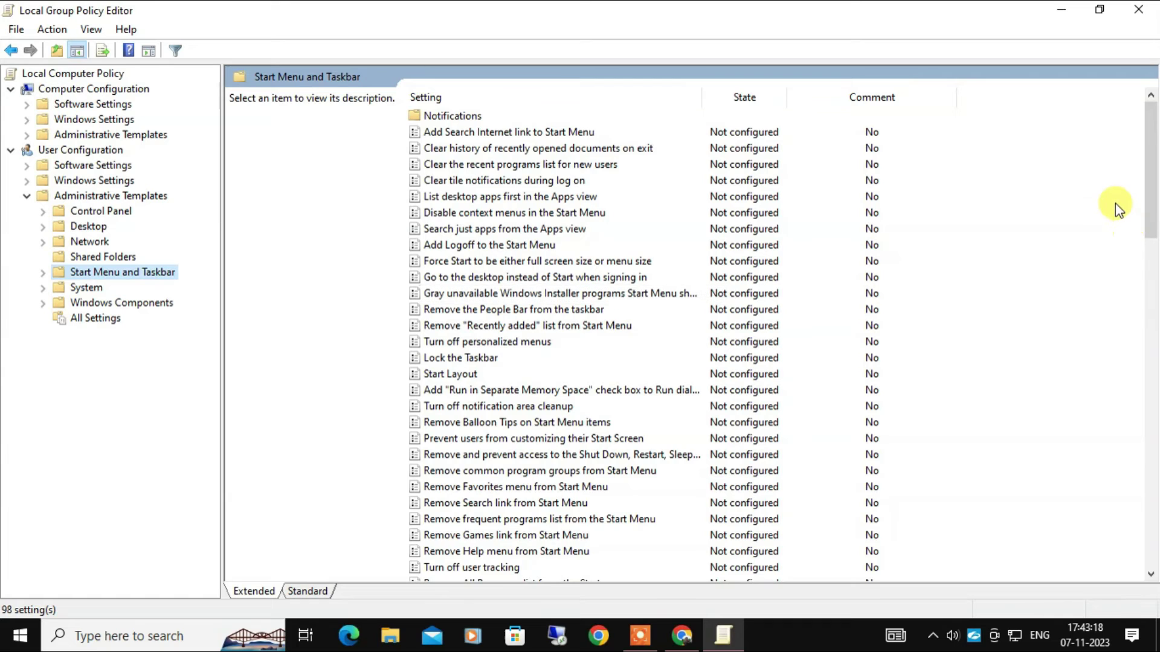
scroll(886, 371, "down", 14)
scroll(803, 399, "down", 9)
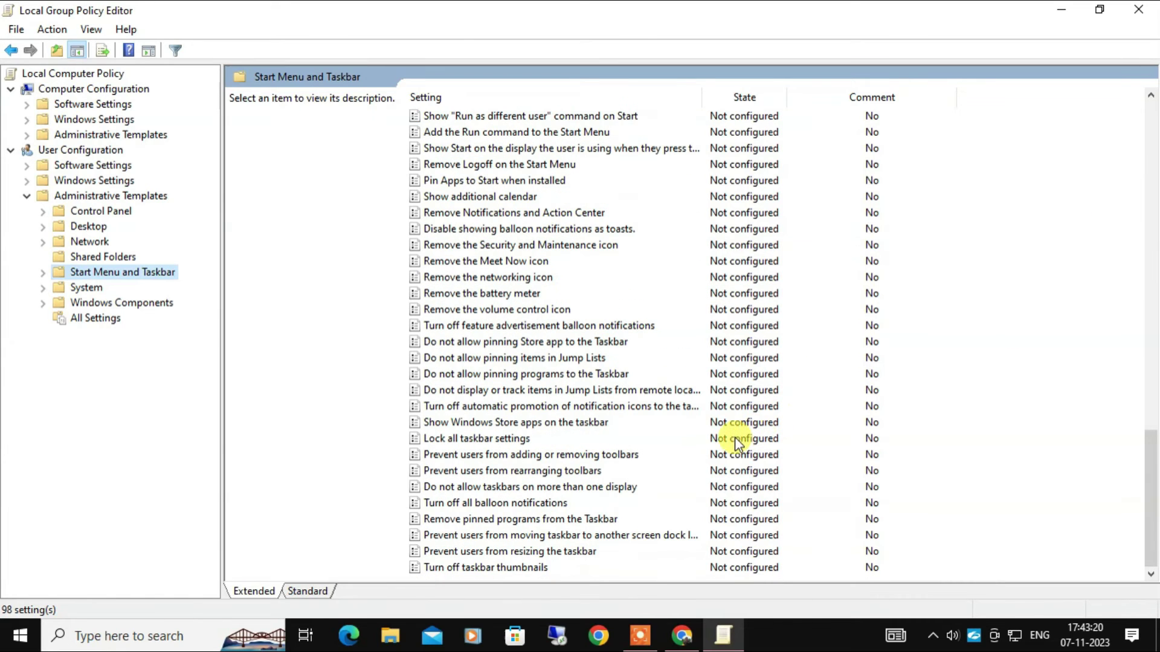
left_click(473, 310)
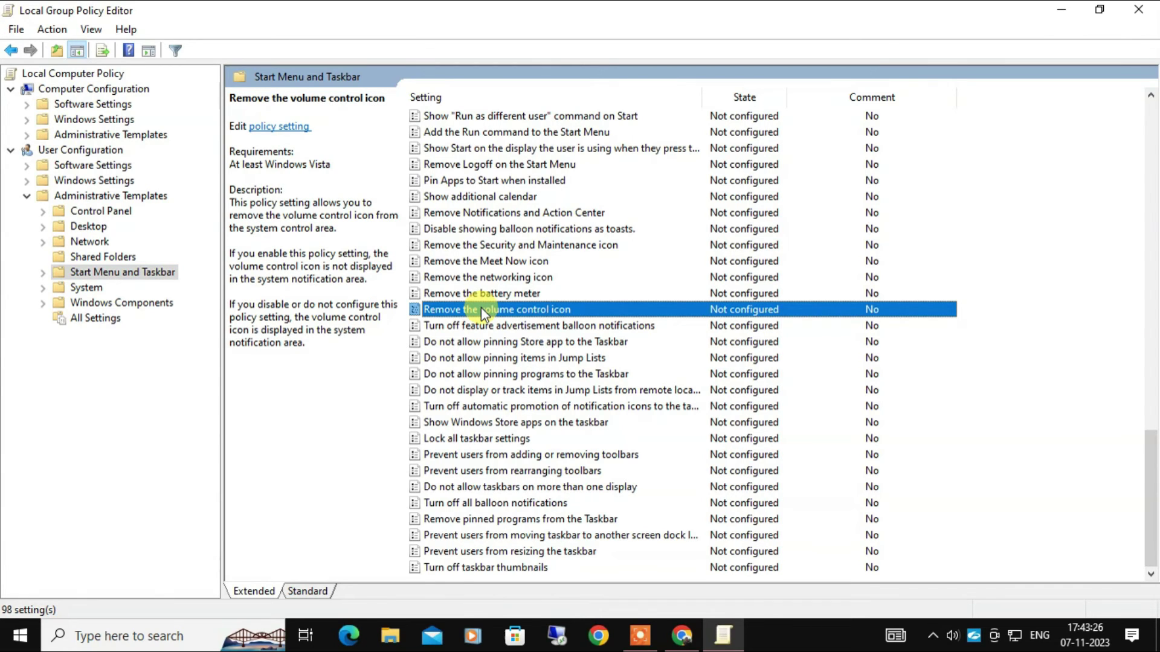
- Set the Remove the volume control icon policy to Not Configured and apply it
double_click(481, 308)
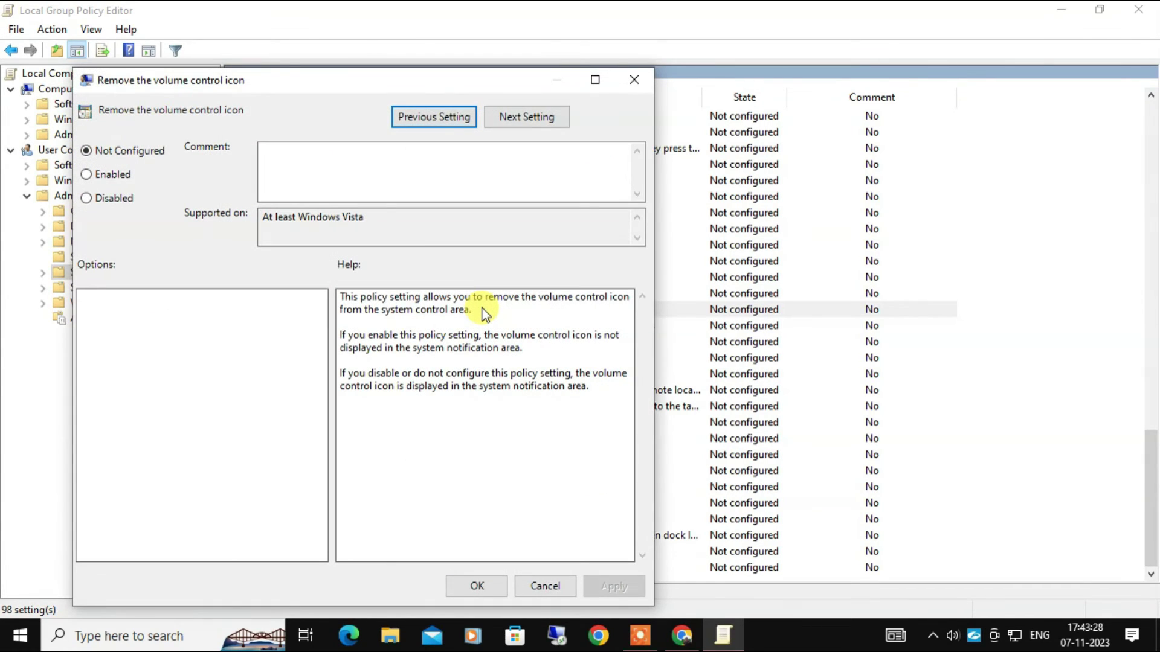
left_click(89, 174)
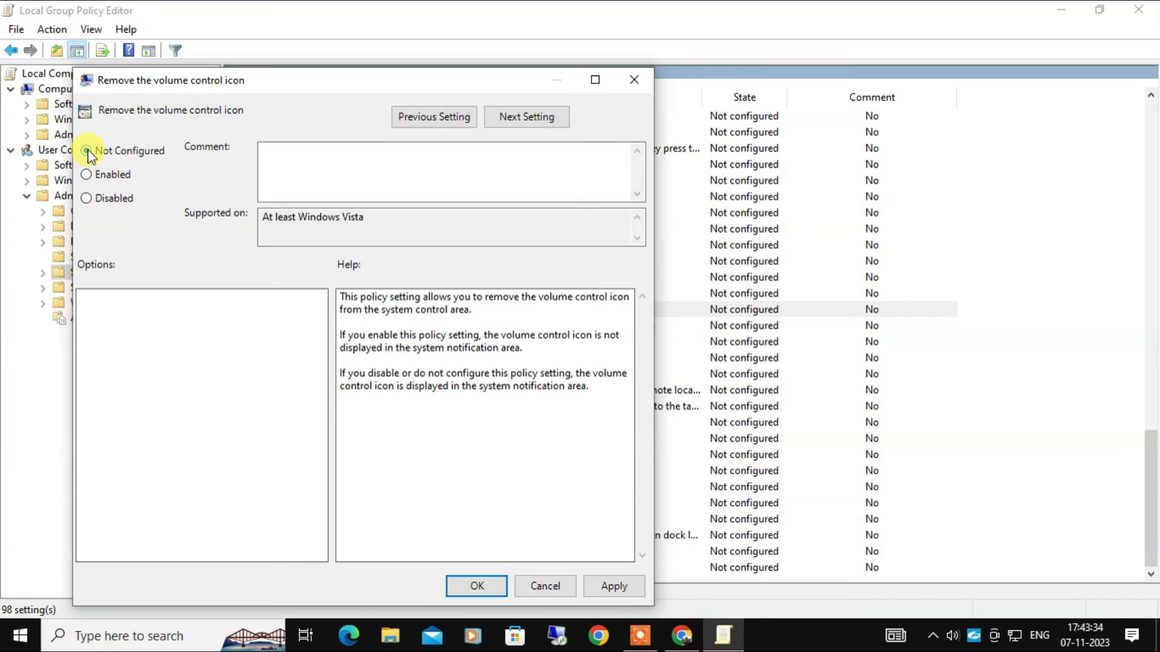
left_click(613, 586)
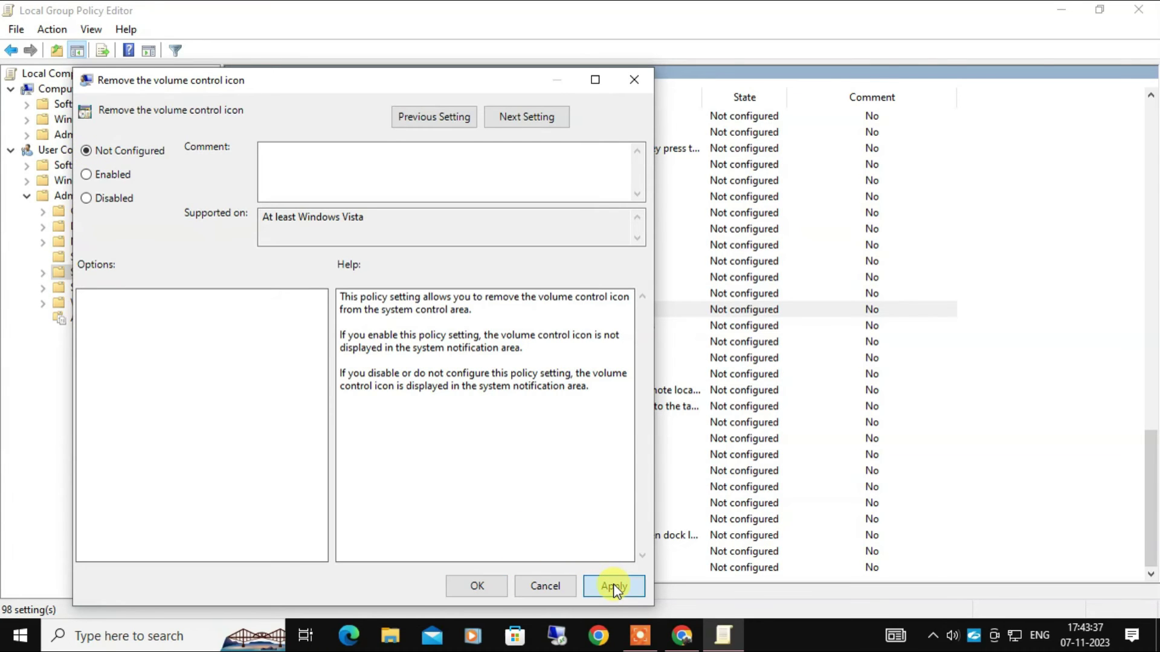
left_click(480, 586)
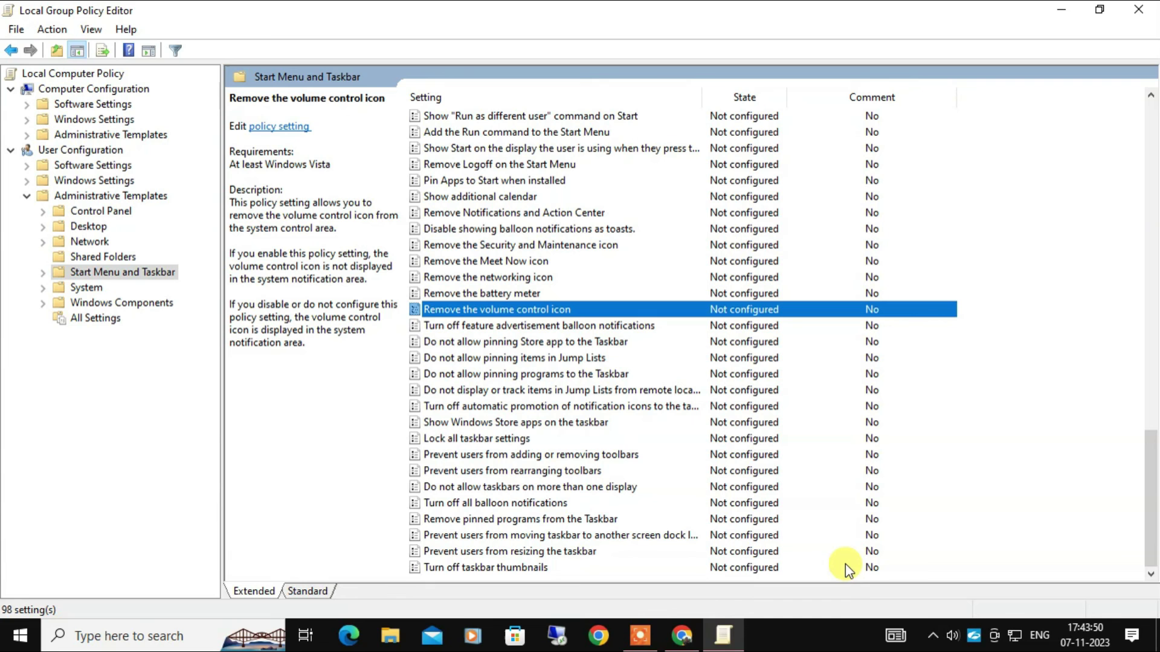
- Close the Local Group Policy Editor to reveal the desktop tray
left_click(1138, 10)
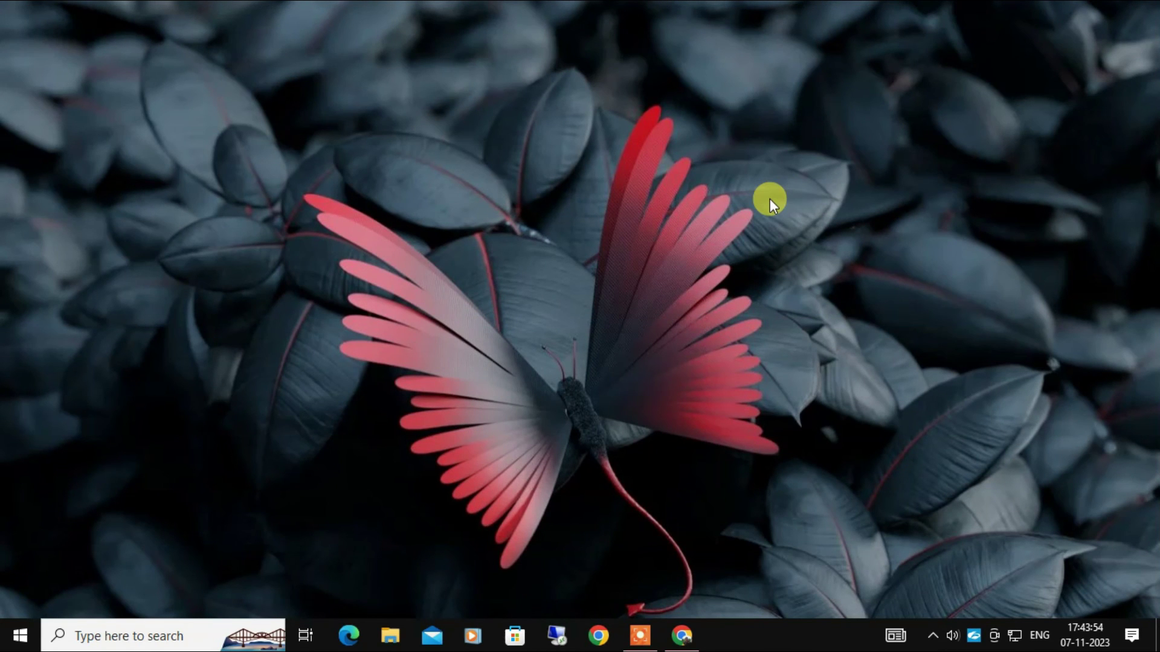